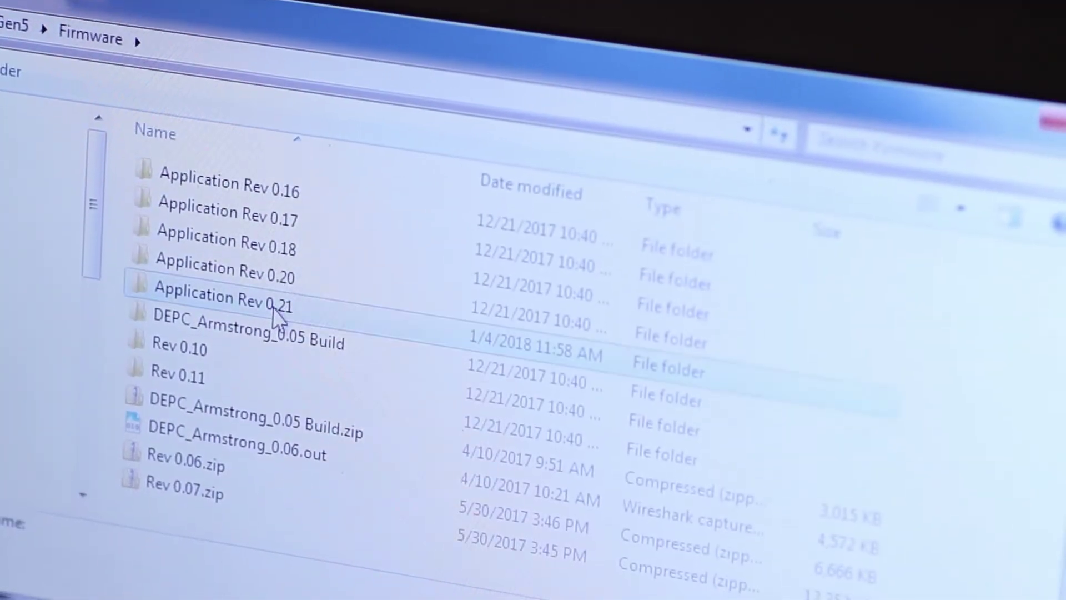
# Select uc_upgrade_0.21.pkg inside the Application Rev 0.21 folder in Windows Explorer.
pyautogui.doubleClick(277, 310)
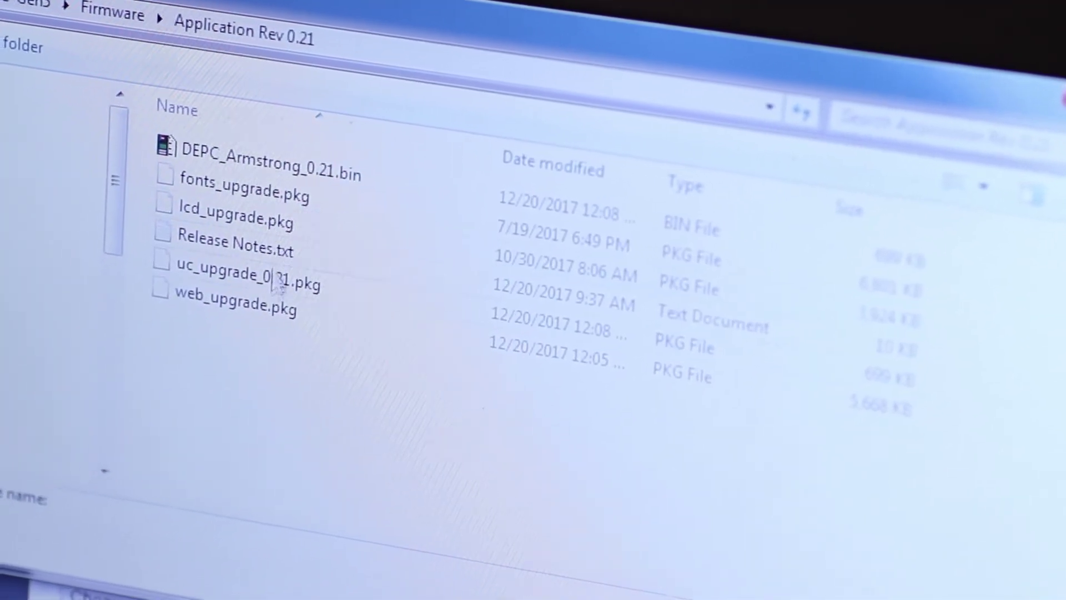
pyautogui.click(241, 283)
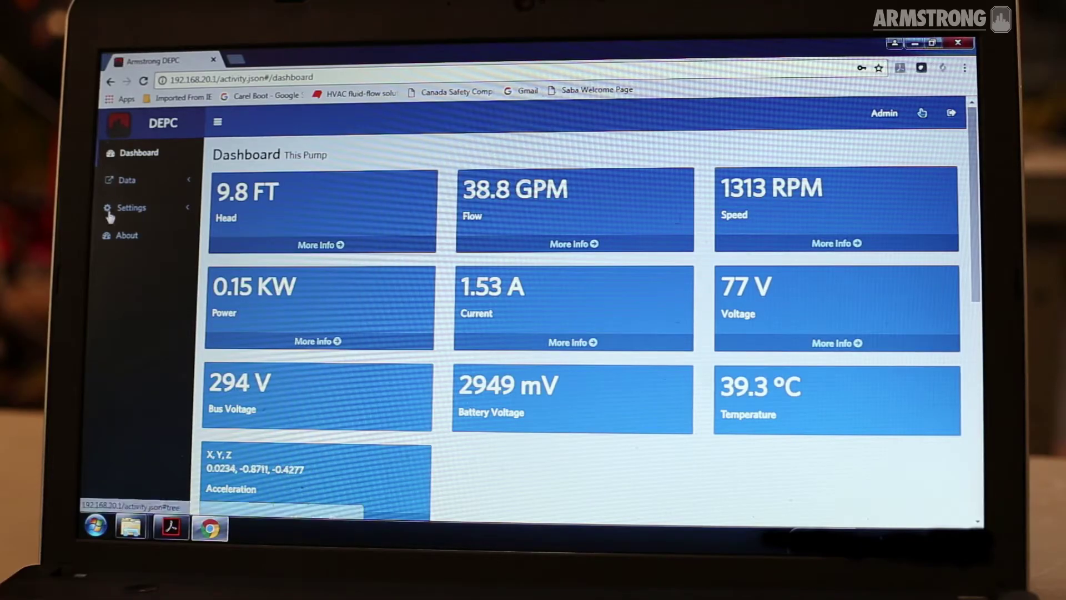
# Export the sensorless map from Settings > Pump as 04714b600059.map.
pyautogui.click(113, 208)
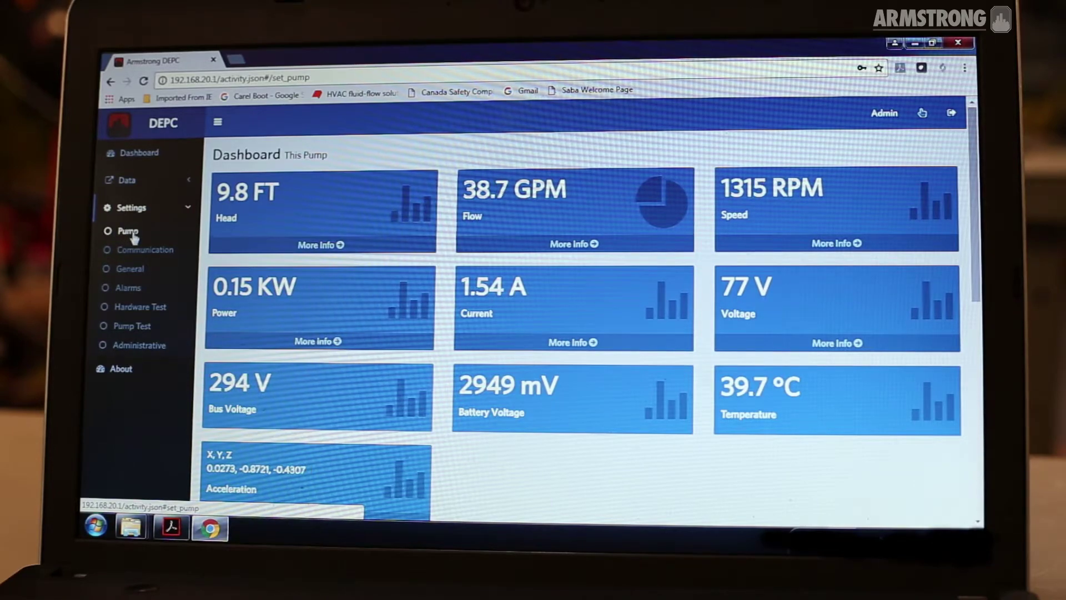
pyautogui.click(142, 236)
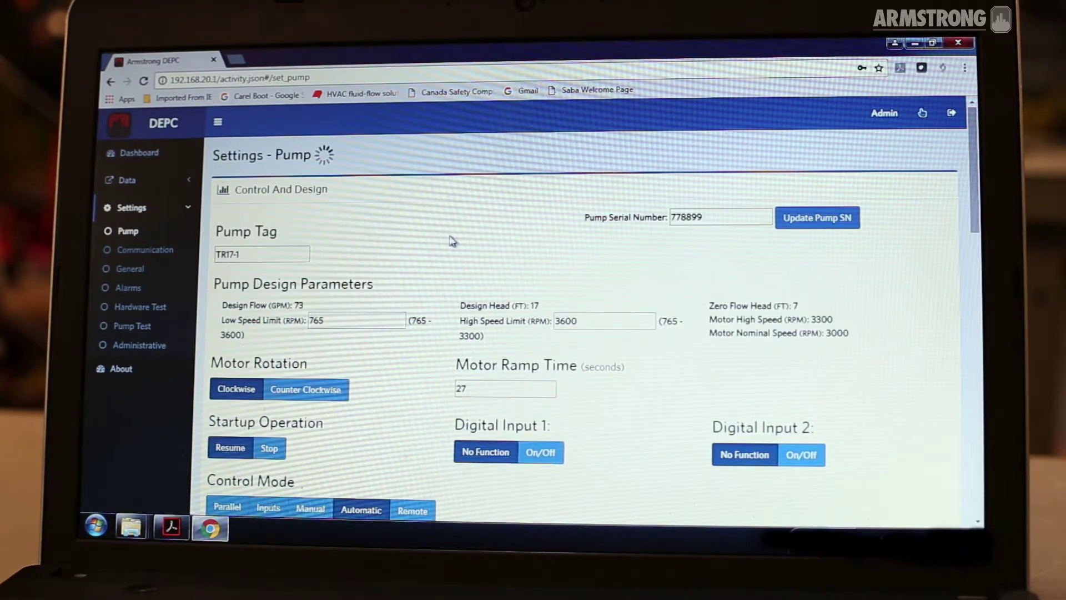
pyautogui.scroll(-2, 925, 377)
pyautogui.scroll(-2, 924, 375)
pyautogui.scroll(-2, 924, 375)
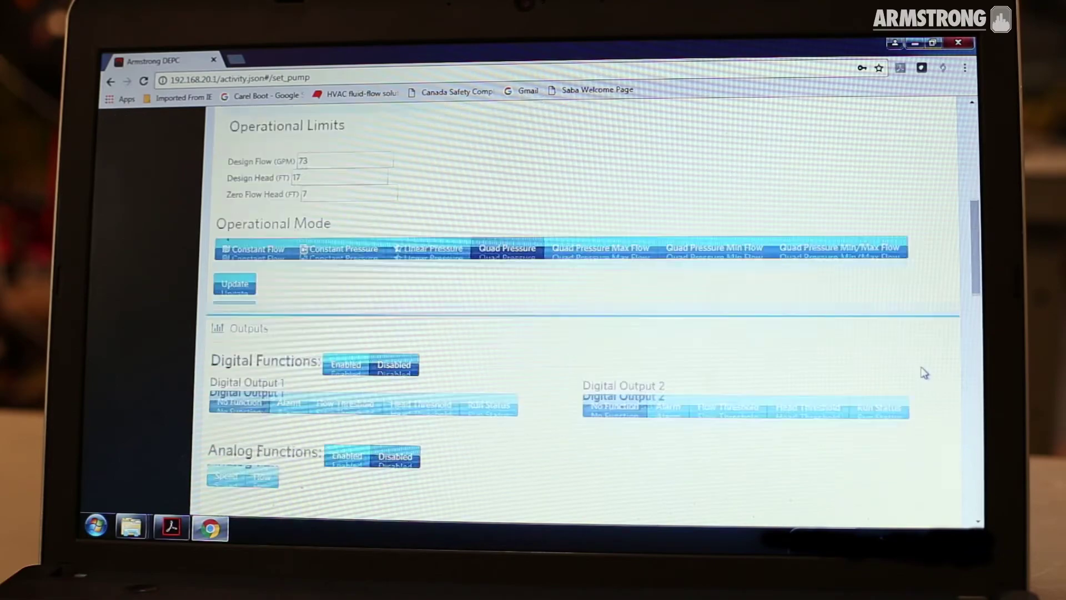
pyautogui.scroll(-3, 922, 372)
pyautogui.scroll(-3, 922, 373)
pyautogui.scroll(-5, 919, 373)
pyautogui.scroll(-3, 920, 374)
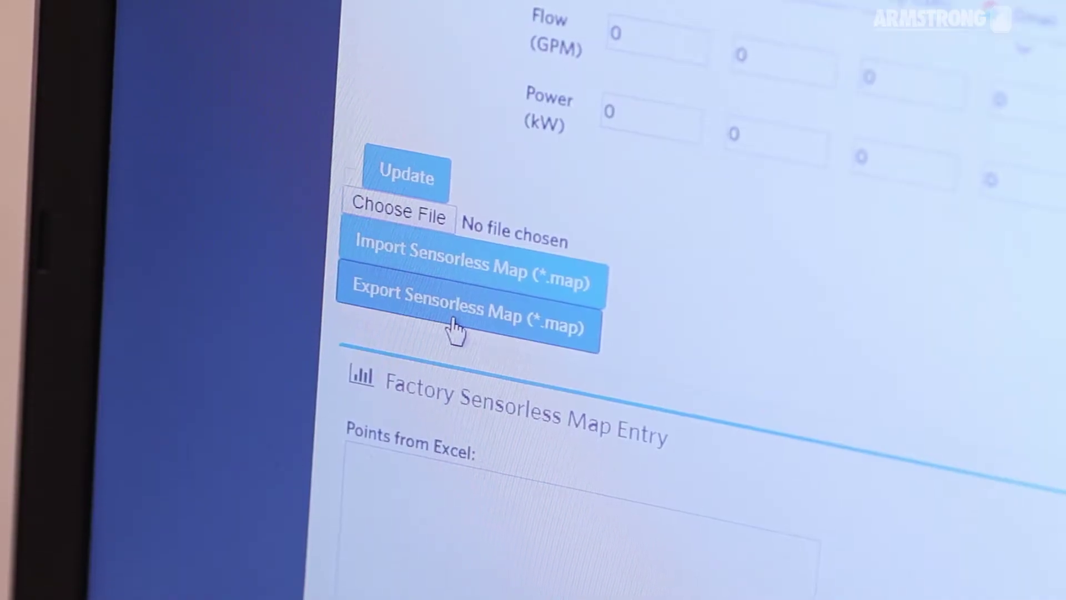
pyautogui.click(457, 327)
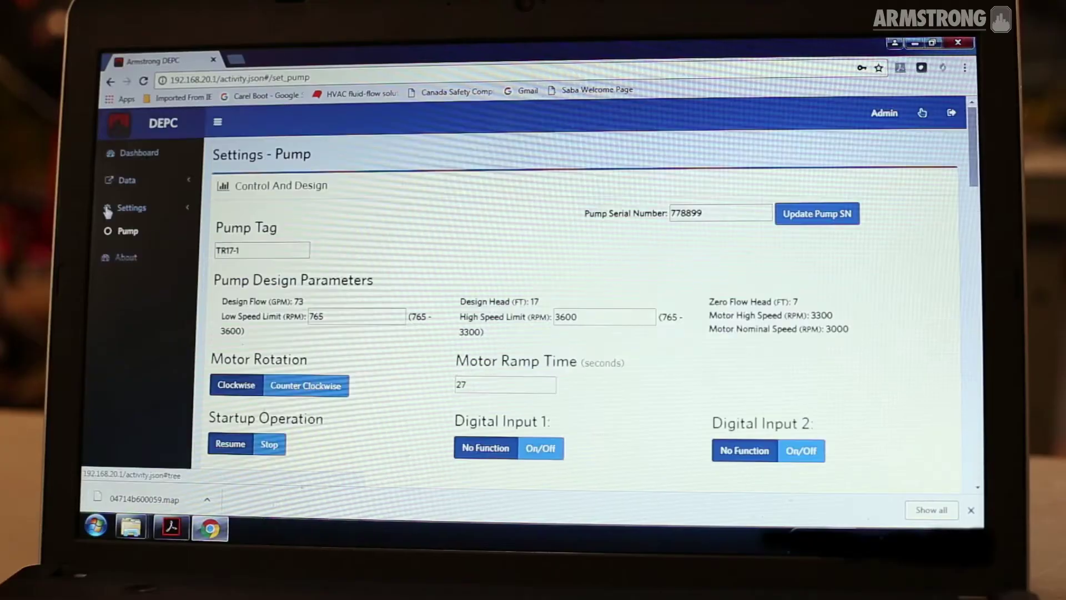
# Export 04714b600059.conf from Settings > General and check it in the Downloads folder.
pyautogui.click(125, 272)
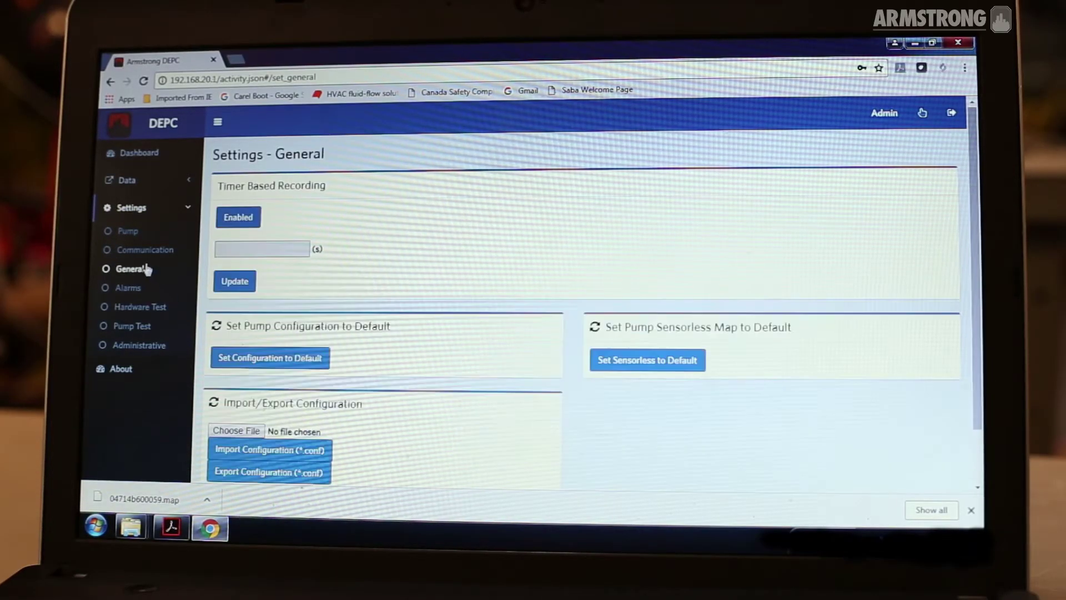
pyautogui.scroll(-2, 522, 323)
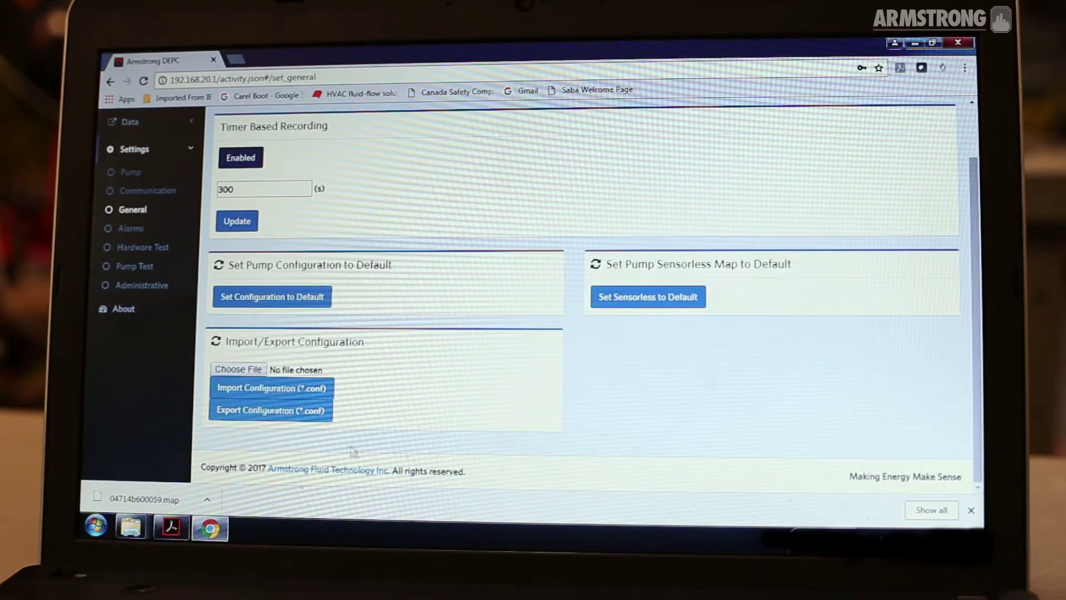
pyautogui.click(297, 417)
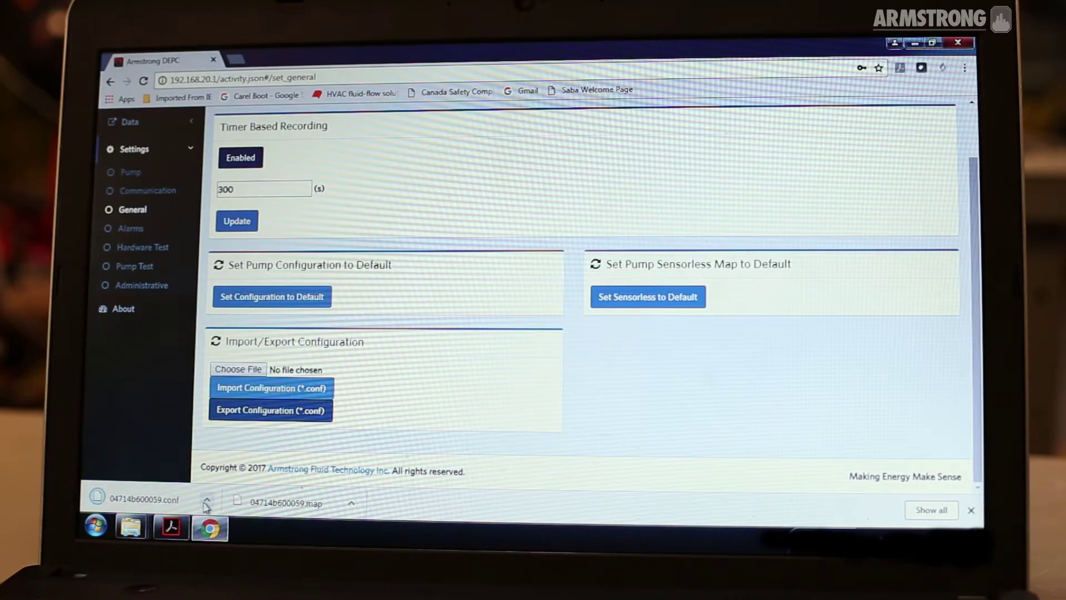
pyautogui.click(209, 502)
pyautogui.click(239, 460)
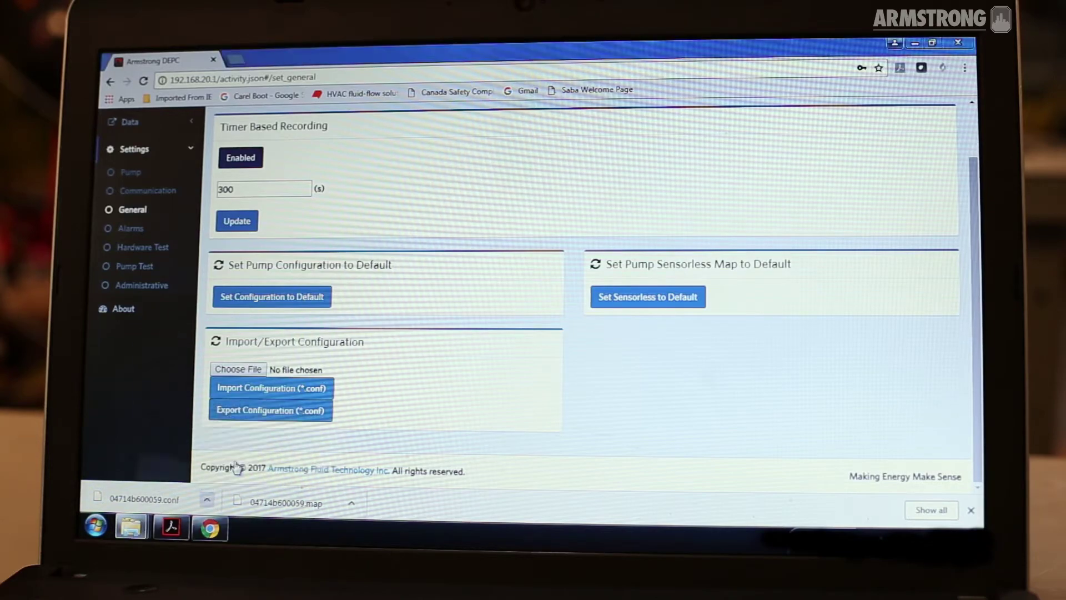
pyautogui.rightClick(388, 450)
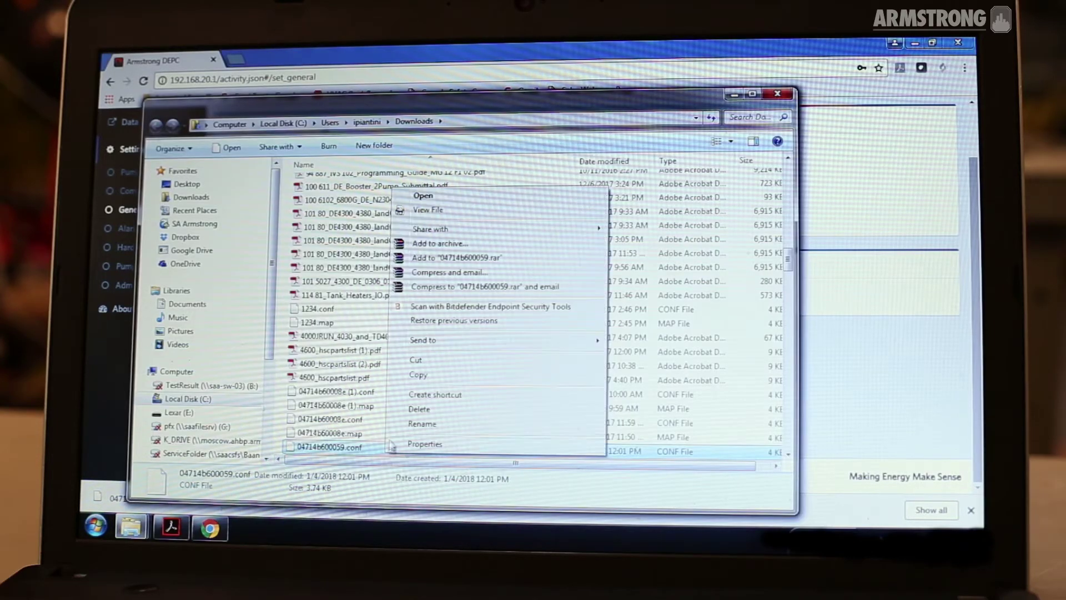
pyautogui.click(456, 374)
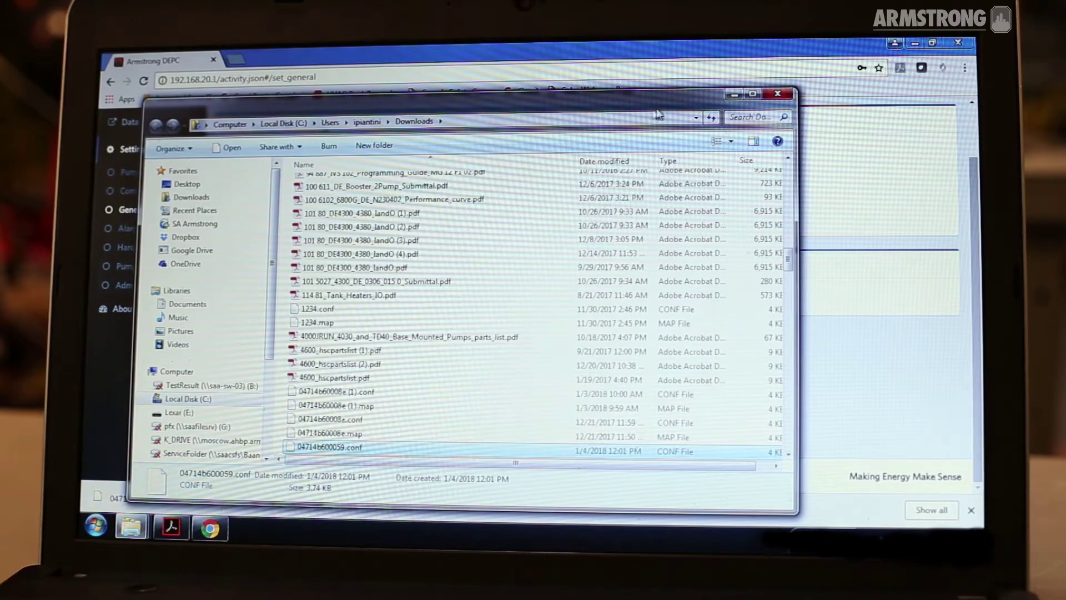
pyautogui.click(778, 93)
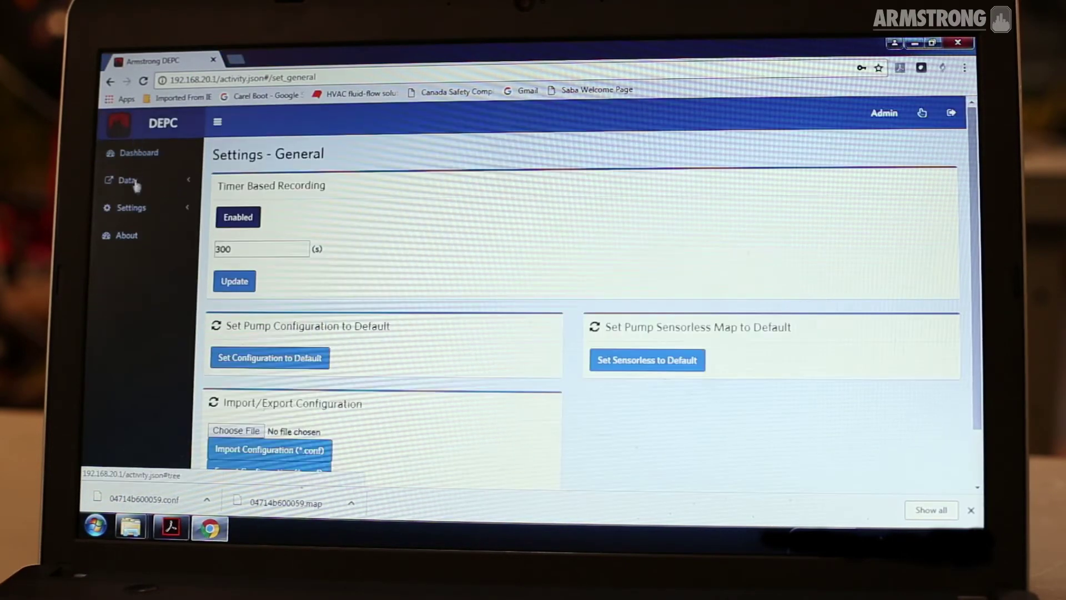
# Open the Administrative page from the Settings list in the sidebar.
pyautogui.click(109, 212)
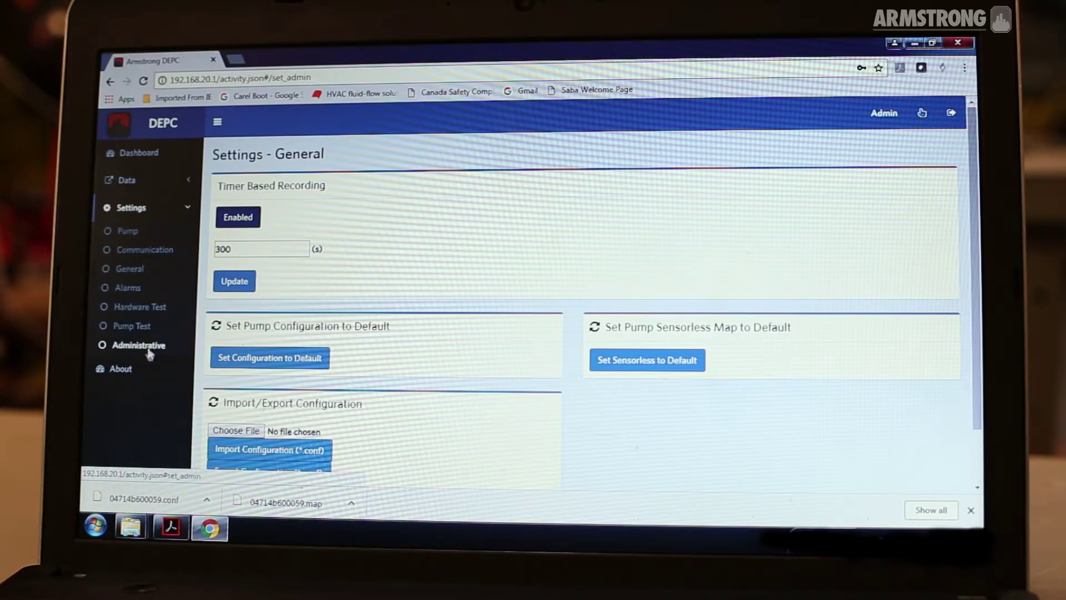
pyautogui.click(146, 347)
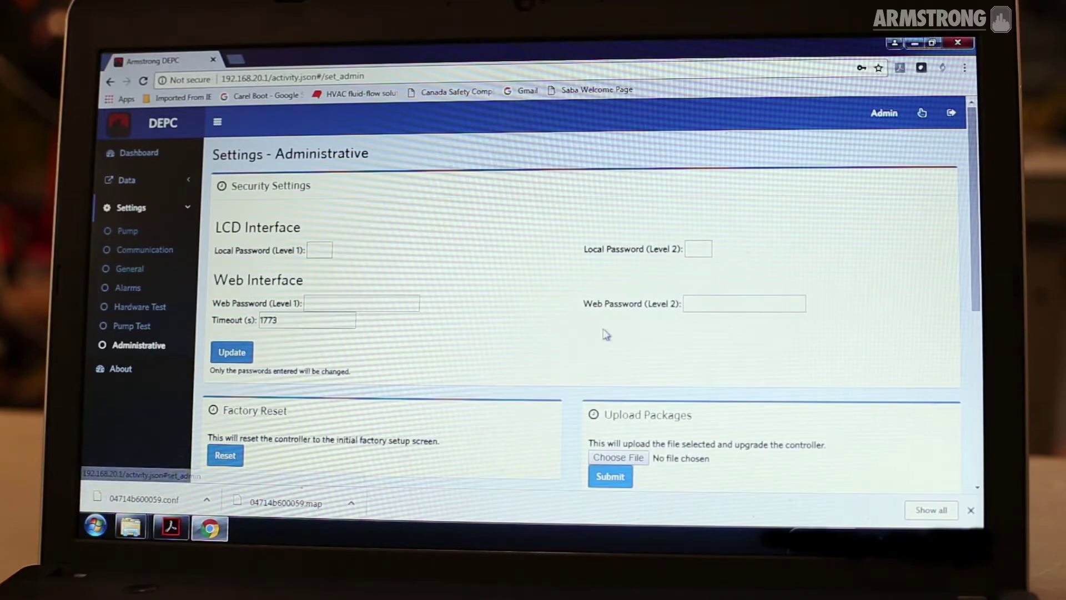
pyautogui.scroll(-3, 606, 331)
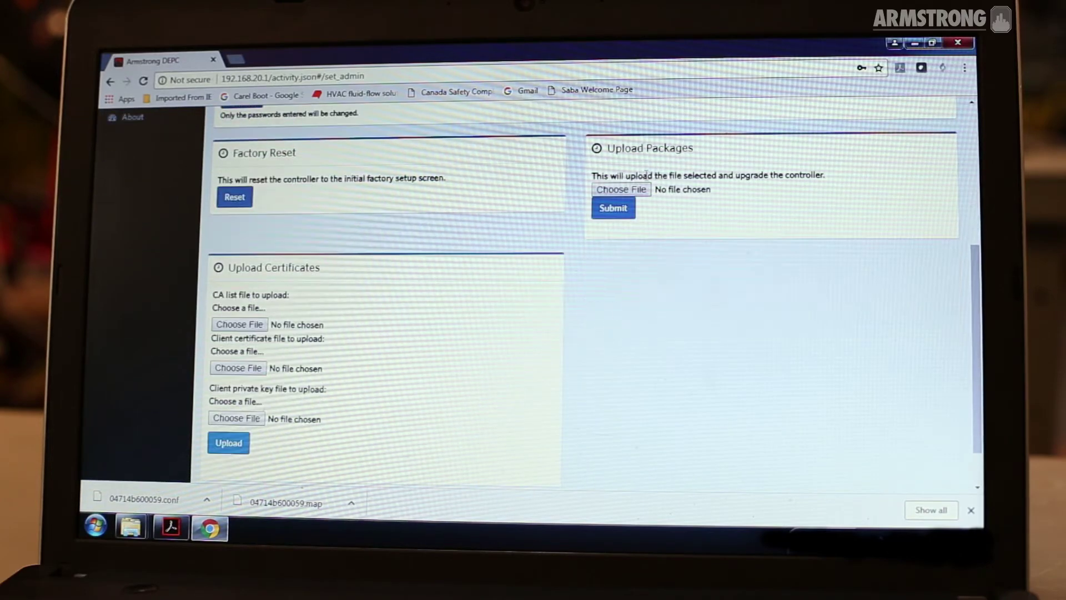
pyautogui.scroll(1, 637, 194)
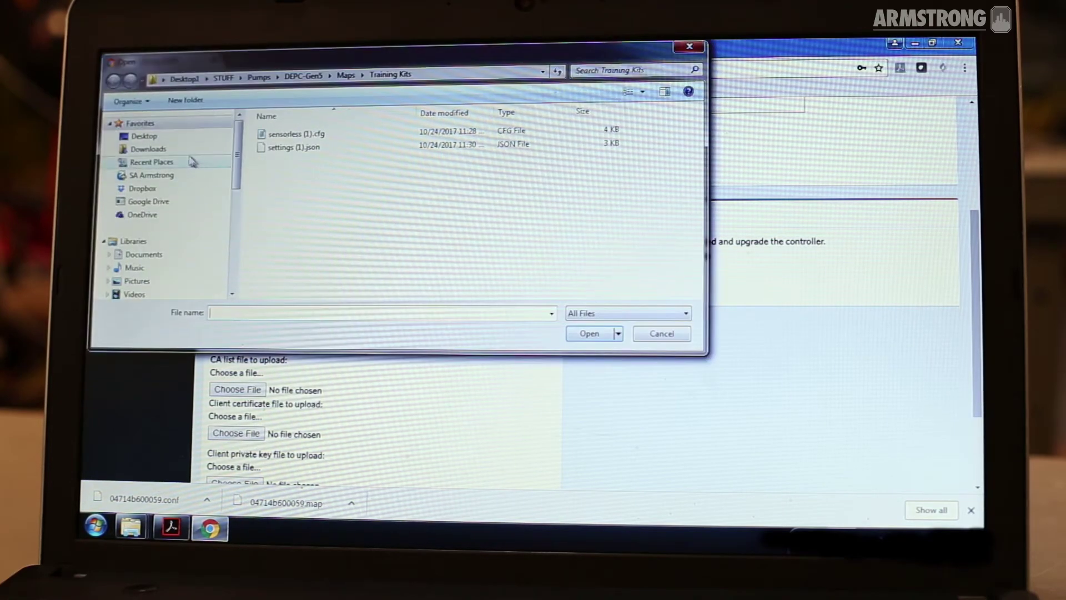
# Pick uc_upgrade_0.21.pkg from Desktop > DEPC-Gen5 > Firmware > Application Rev 0.21.
pyautogui.click(146, 137)
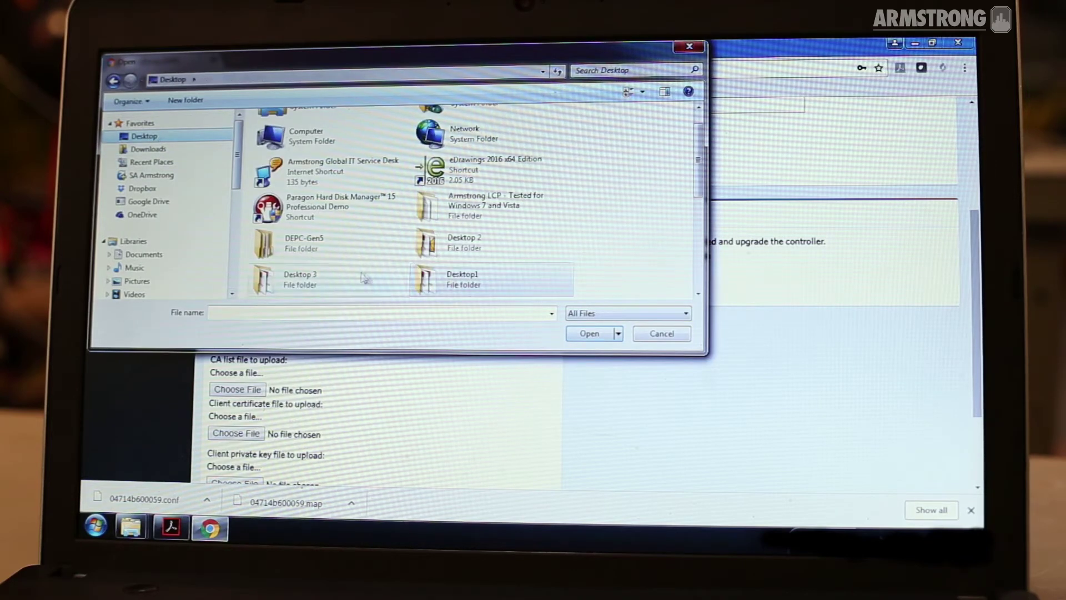
pyautogui.doubleClick(308, 251)
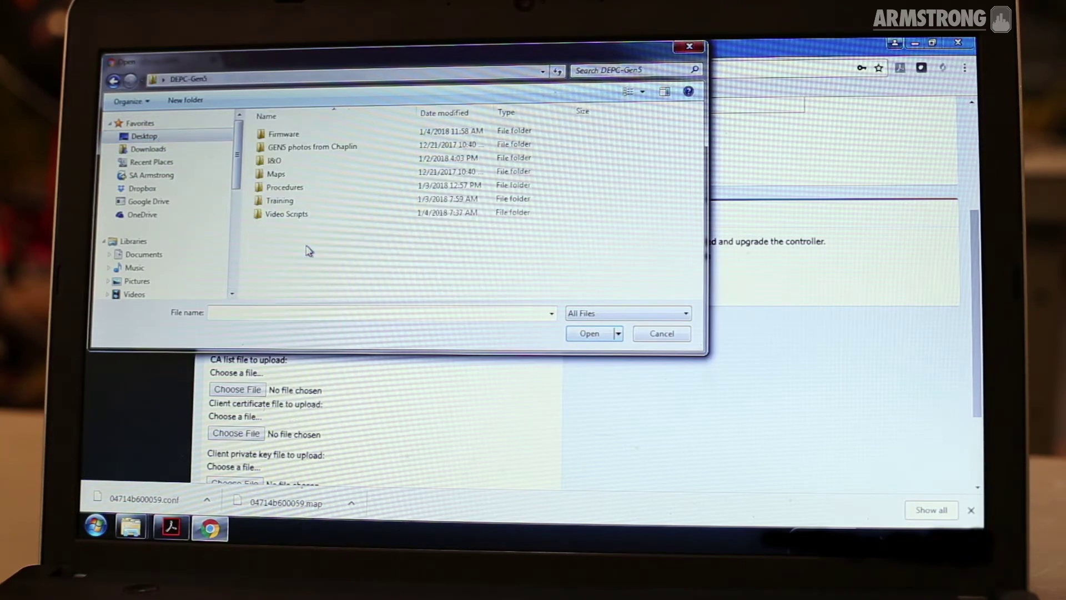
pyautogui.doubleClick(284, 134)
pyautogui.doubleClick(317, 189)
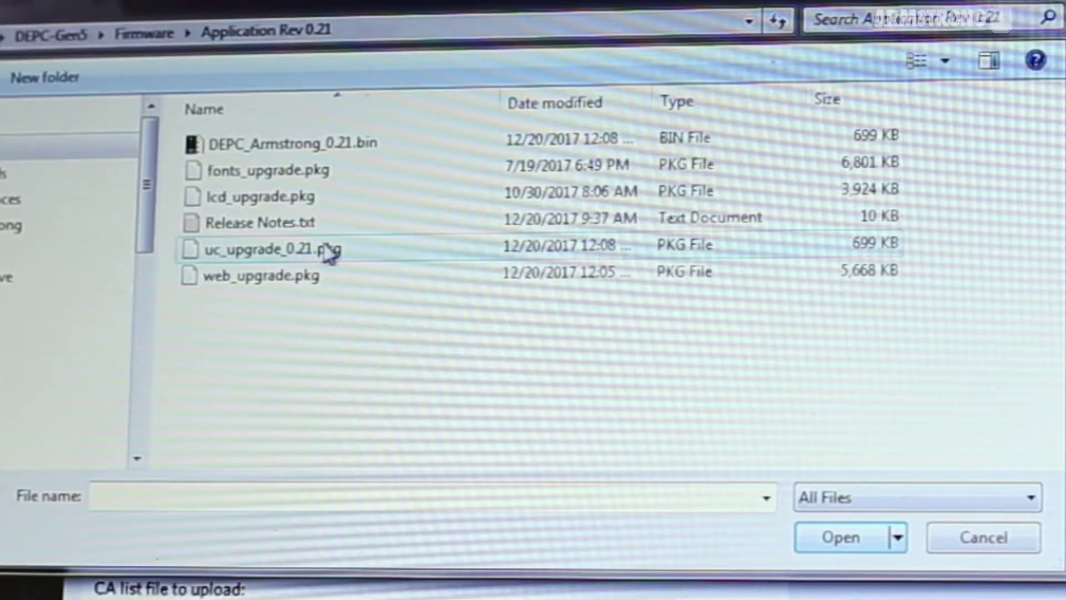
pyautogui.click(370, 254)
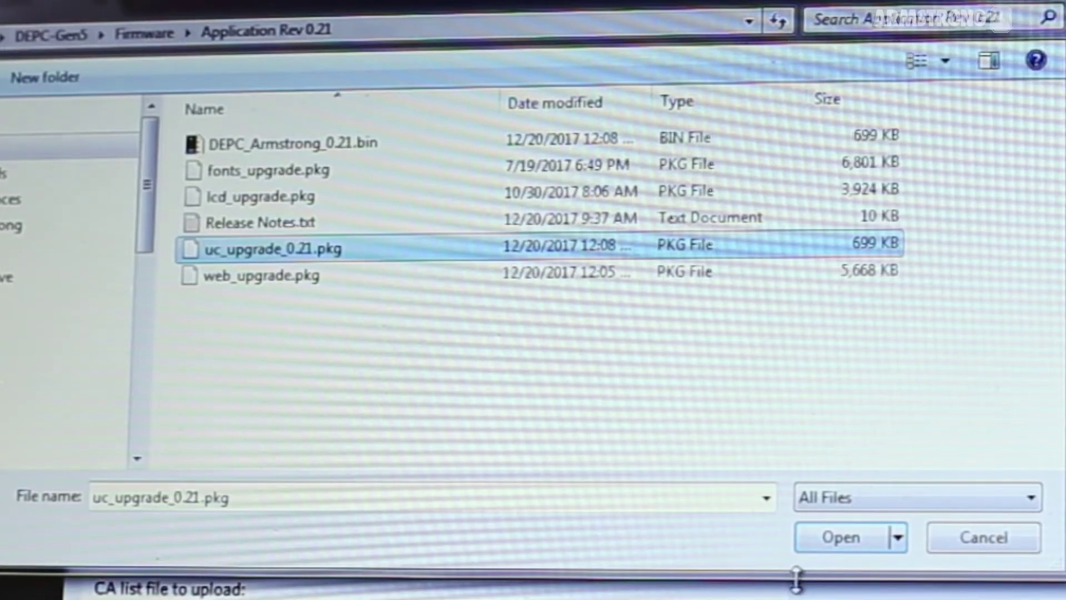
# Confirm the uc_upgrade_0.21.pkg choice and submit it to upgrade the controller.
pyautogui.click(830, 544)
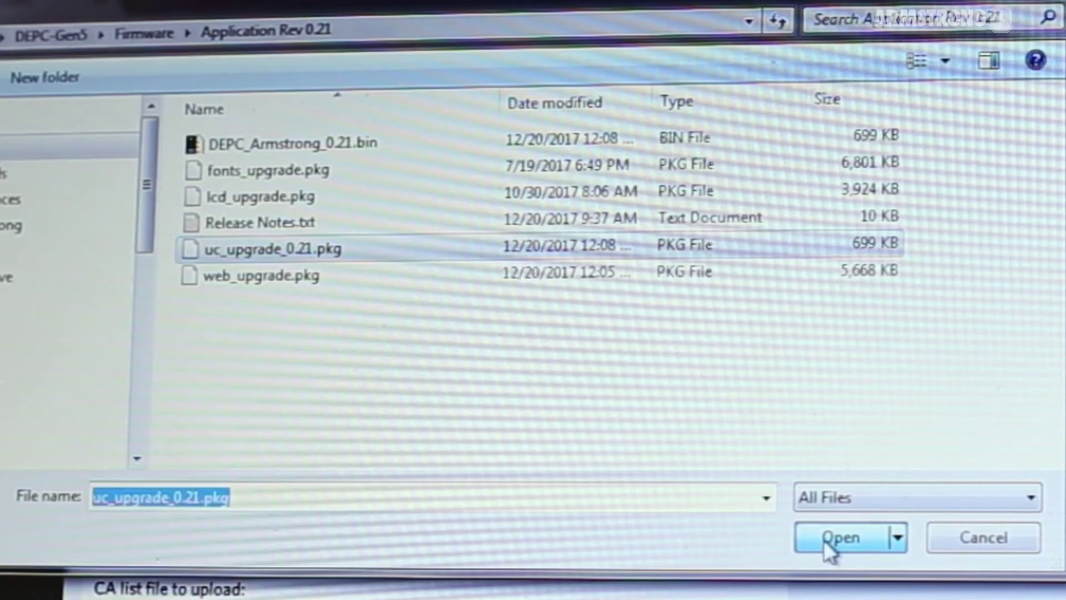
pyautogui.click(824, 540)
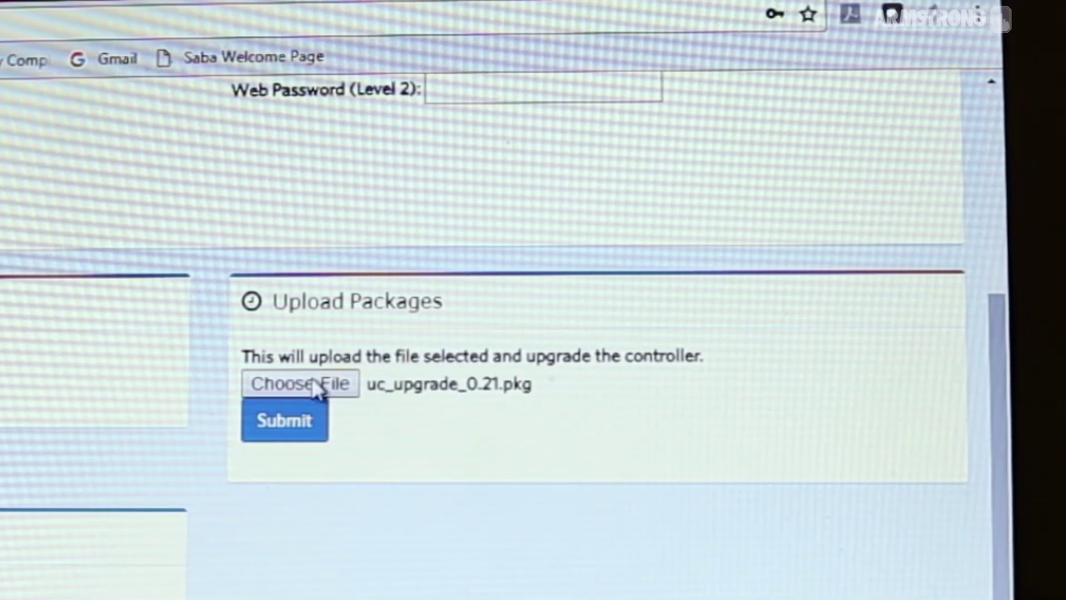
pyautogui.click(307, 441)
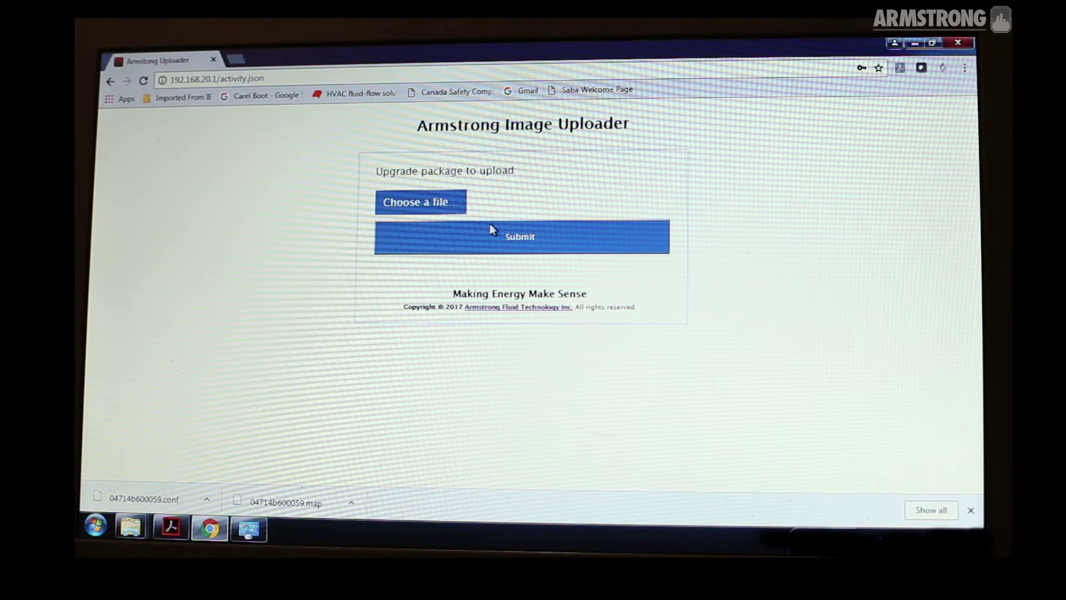
# Start the package upload and confirm the display reports firmware 00.21.
pyautogui.click(492, 231)
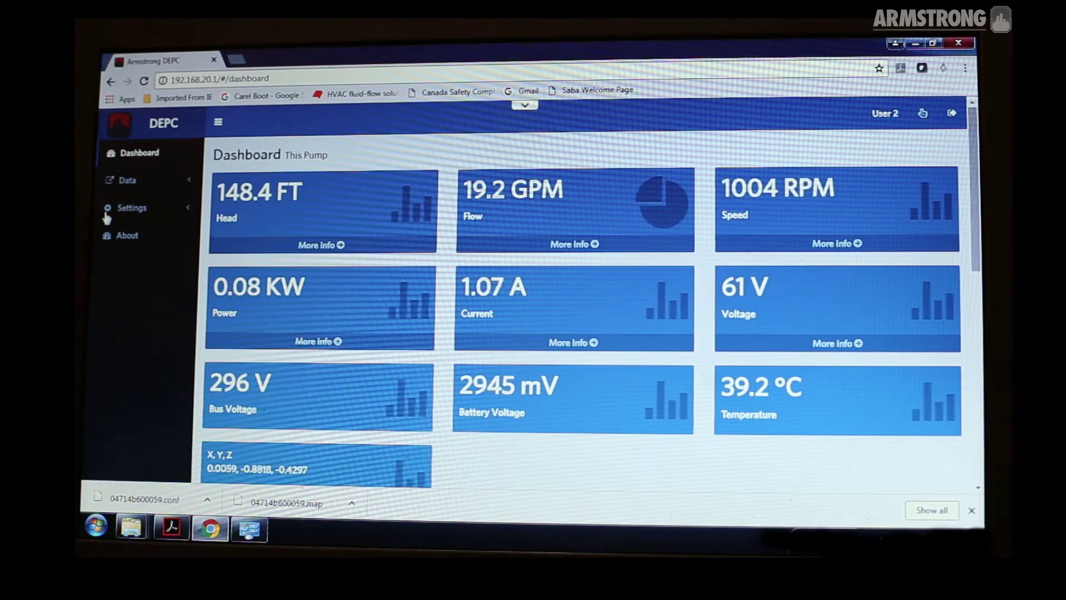
# Open Settings > Pump to import the 04714b600059.map sensorless map.
pyautogui.click(117, 209)
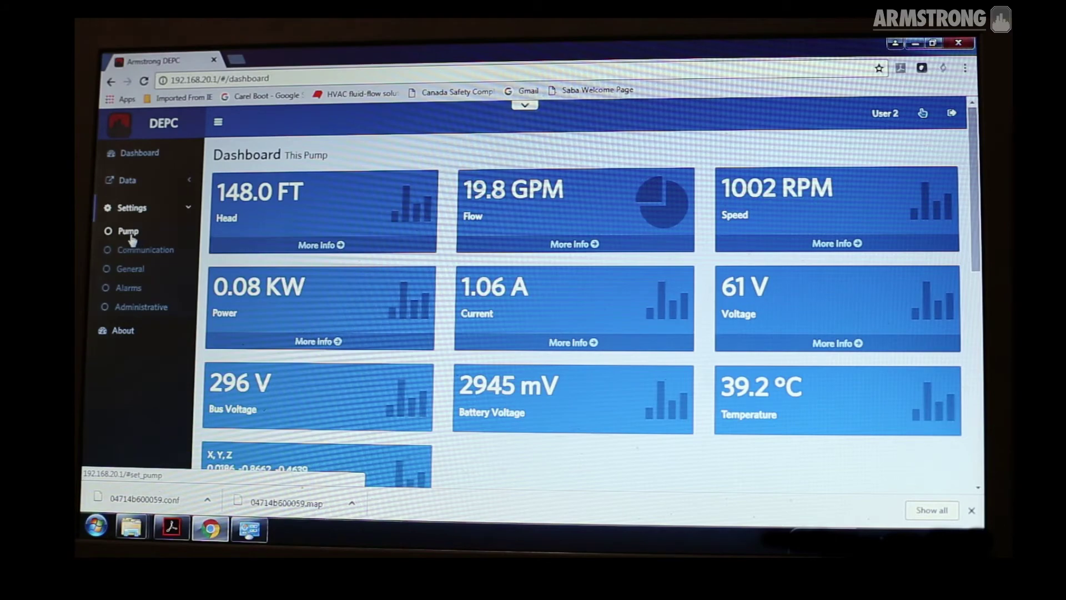
pyautogui.click(119, 233)
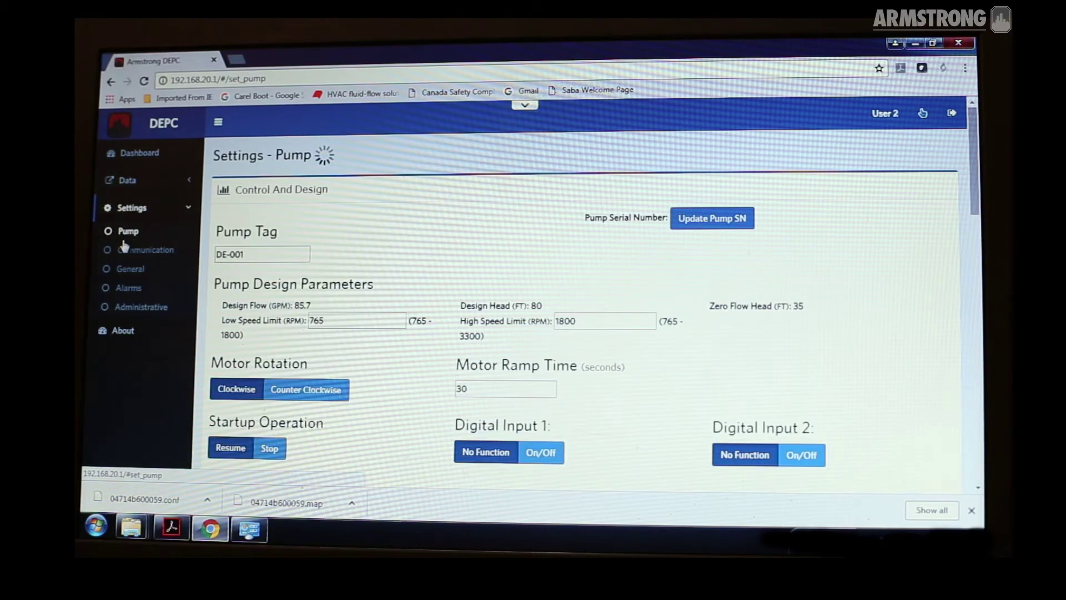
pyautogui.scroll(-2, 390, 275)
pyautogui.scroll(-2, 391, 275)
pyautogui.scroll(-1, 389, 275)
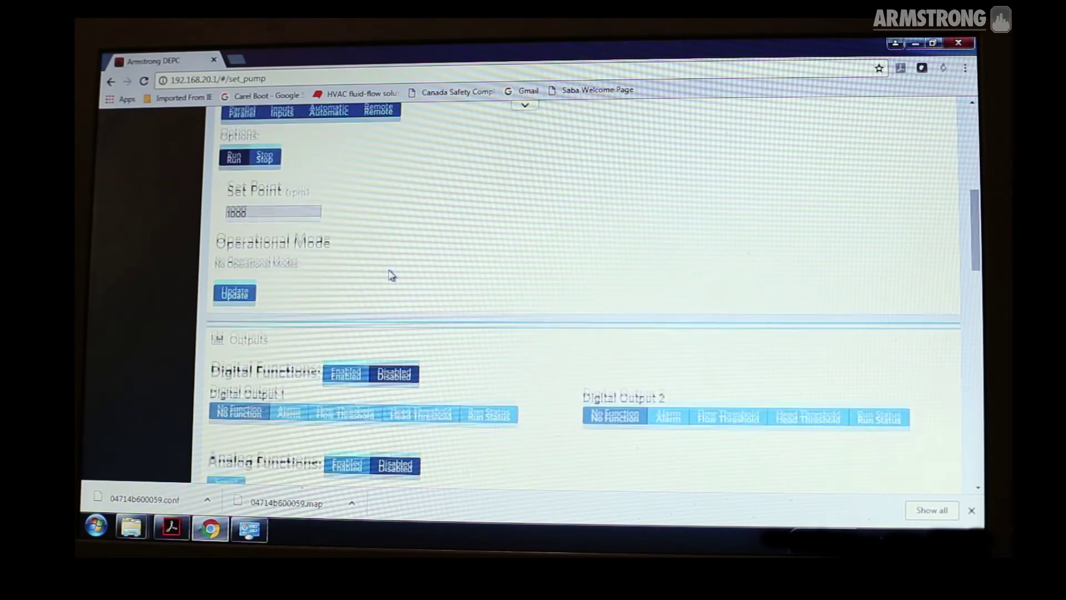
pyautogui.scroll(-3, 391, 275)
pyautogui.scroll(-2, 390, 274)
pyautogui.scroll(-1, 390, 275)
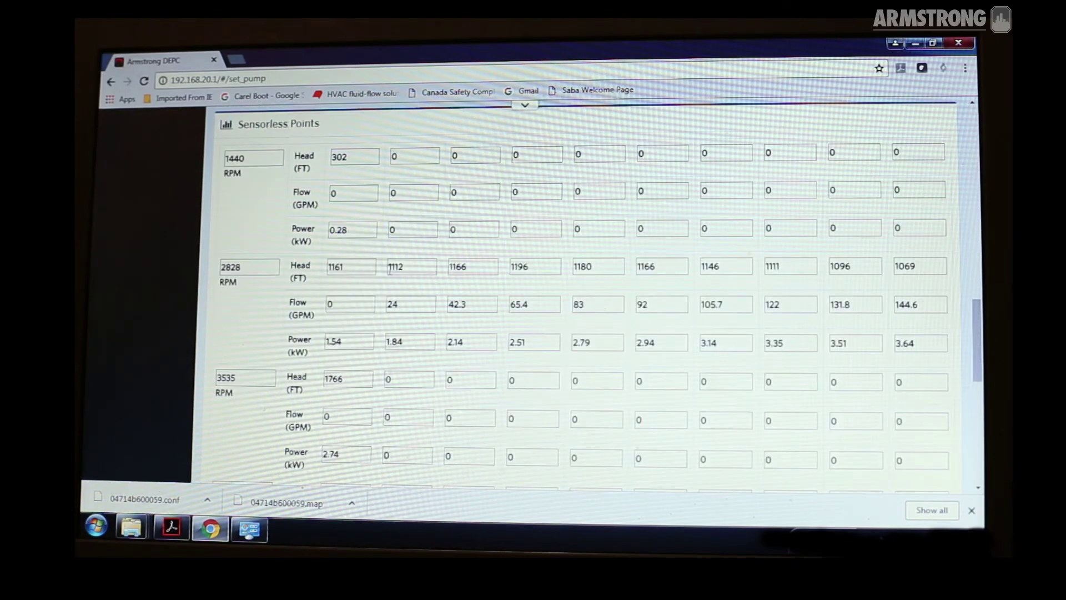
pyautogui.scroll(-2, 390, 276)
pyautogui.scroll(-2, 390, 275)
pyautogui.scroll(-2, 390, 276)
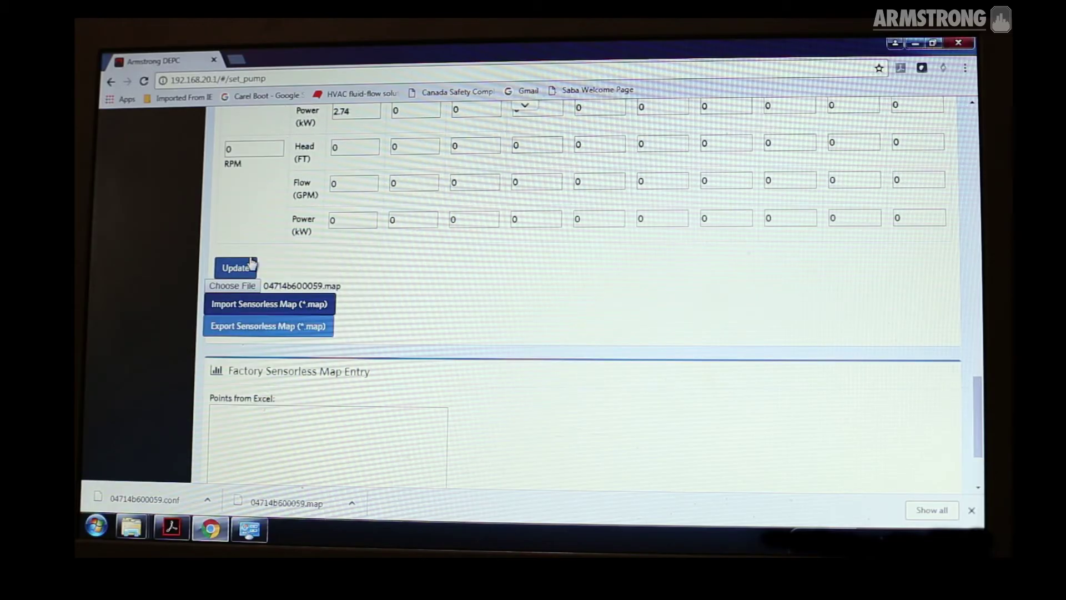
pyautogui.scroll(15, 253, 264)
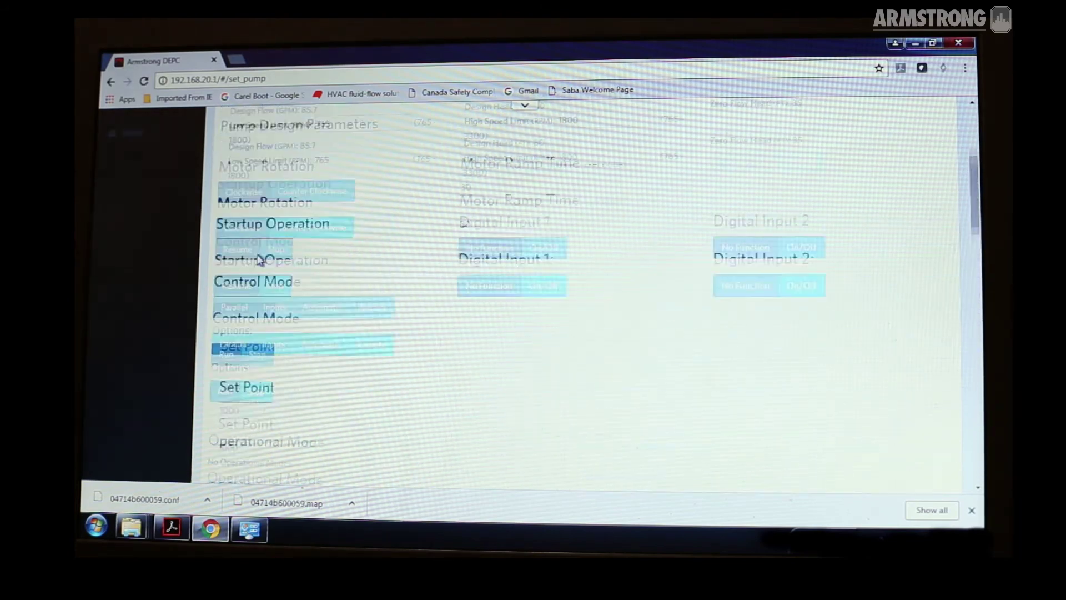
pyautogui.scroll(2, 259, 260)
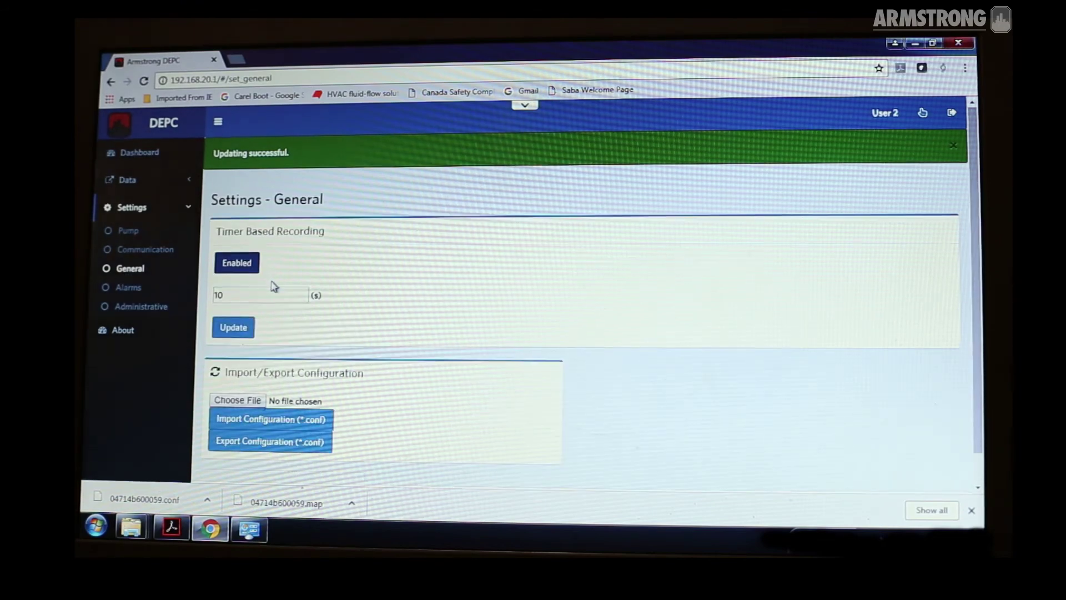
pyautogui.scroll(-1, 274, 286)
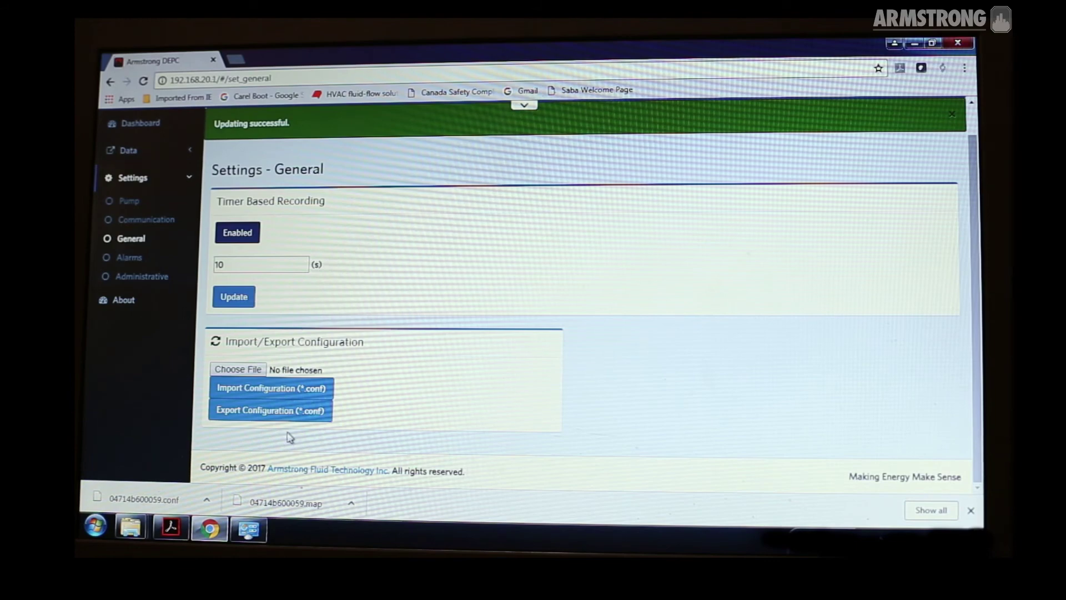
# Choose the 04714b600059.conf backup and import it into the controller.
pyautogui.click(243, 377)
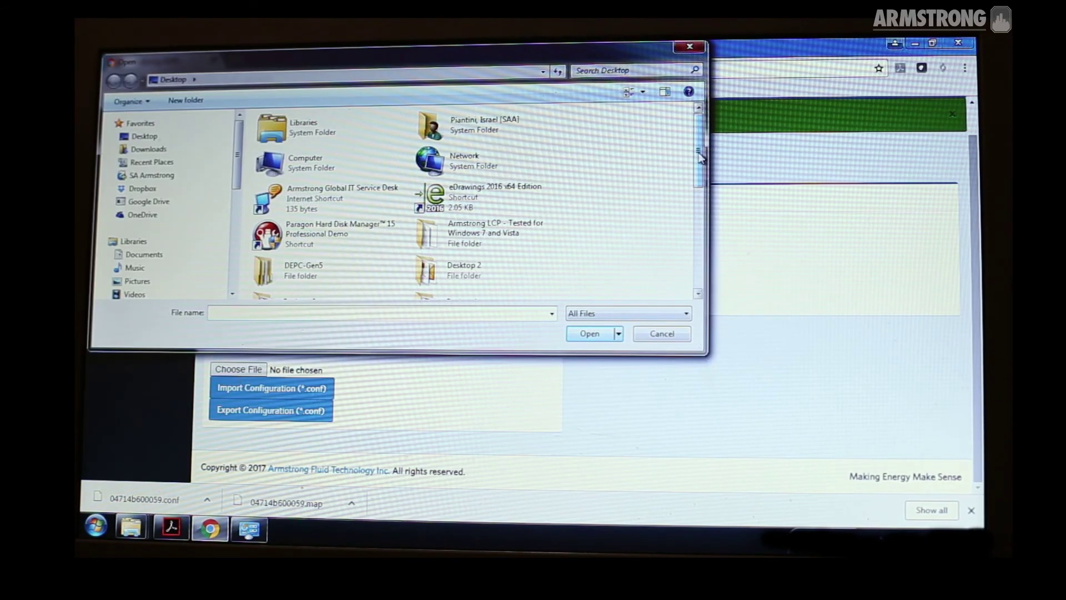
pyautogui.moveTo(701, 159); pyautogui.dragTo(690, 224)
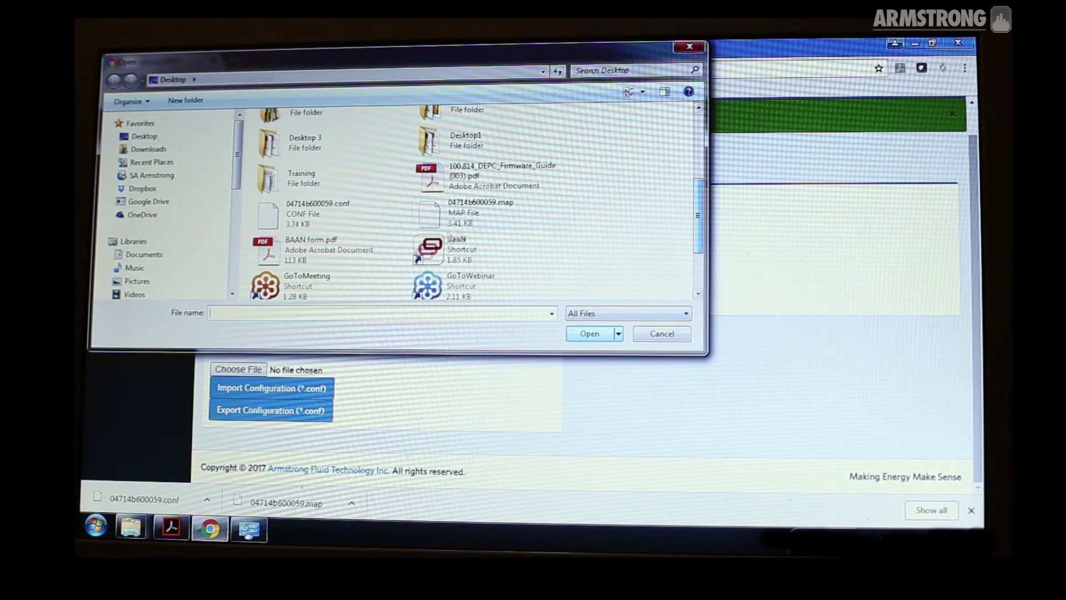
pyautogui.click(315, 218)
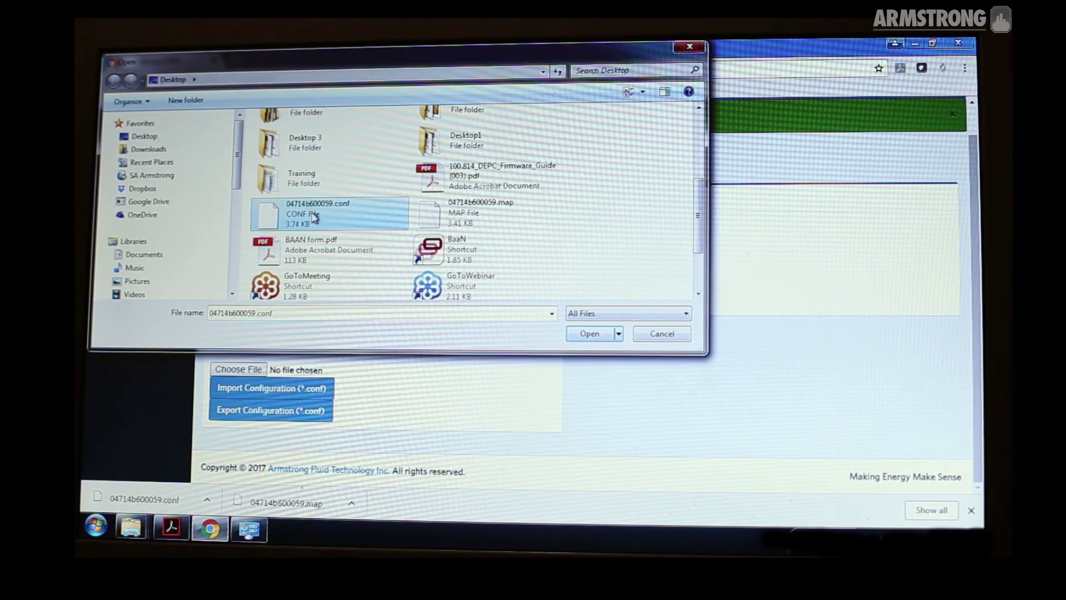
pyautogui.click(594, 334)
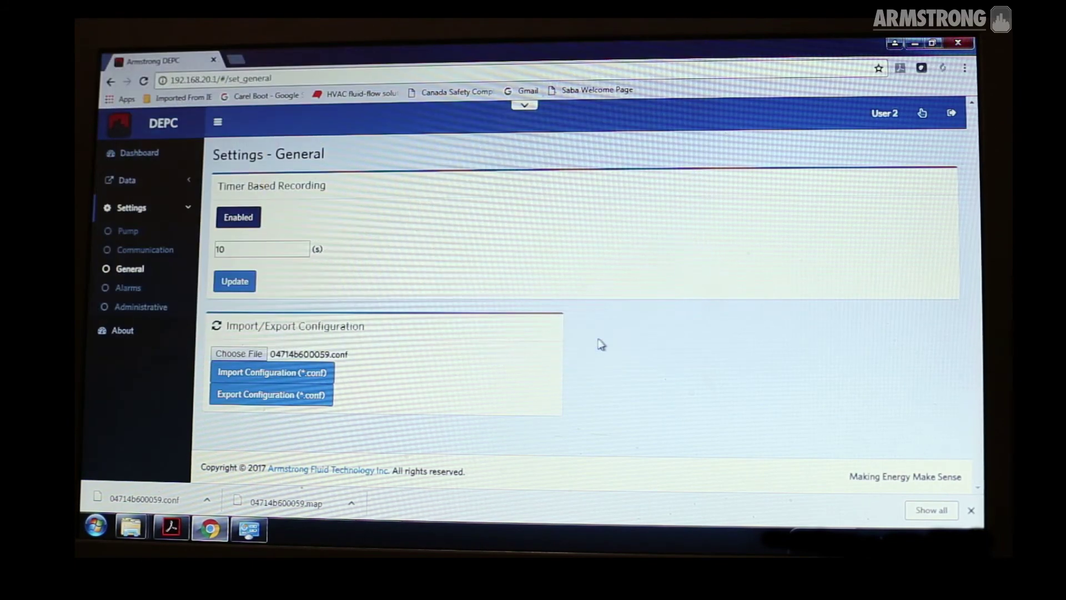
pyautogui.click(253, 381)
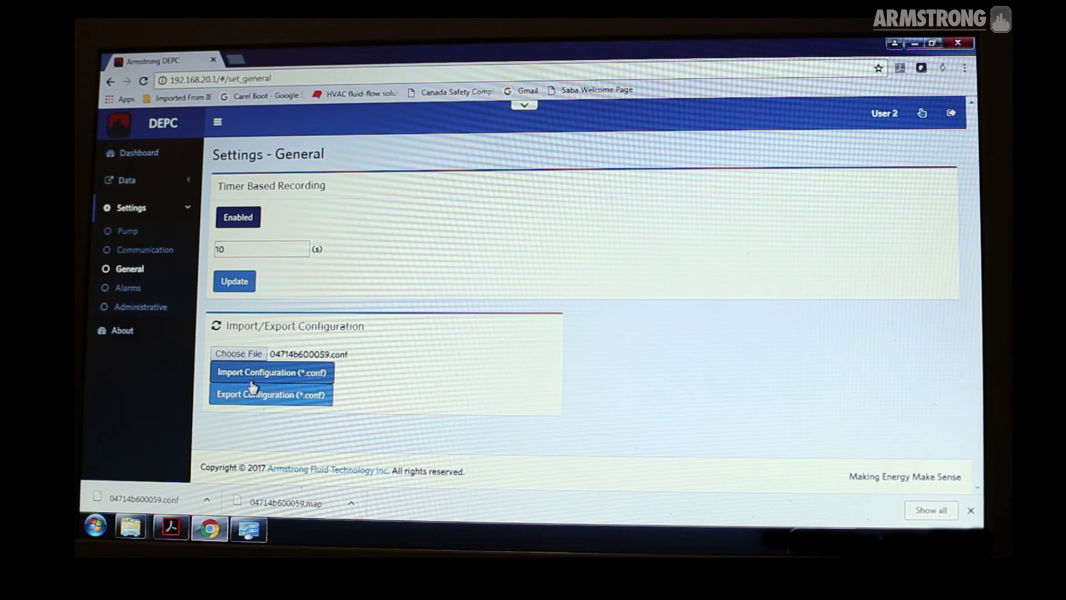